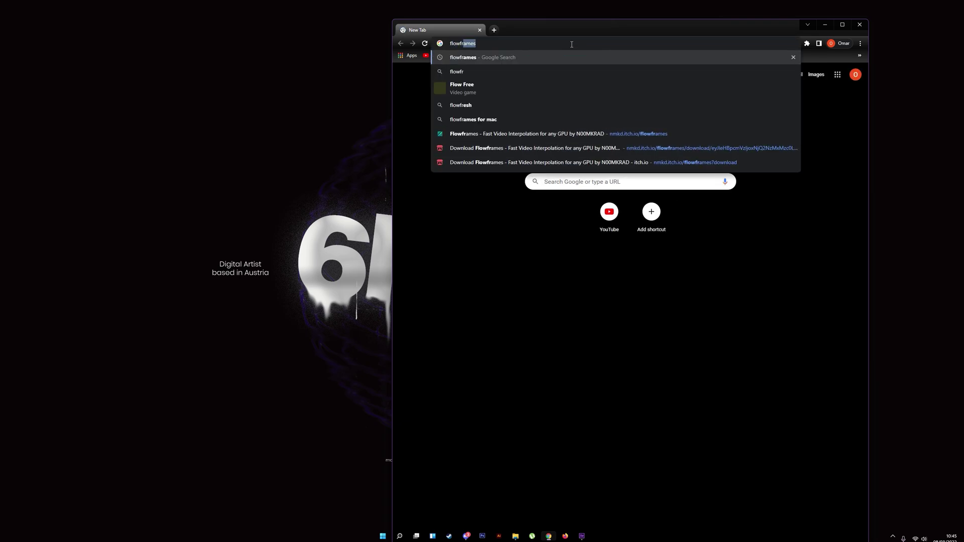
- Search the web for 'flowframes' and open the Flowframes page on itch.io
text(ames)
key(Return)
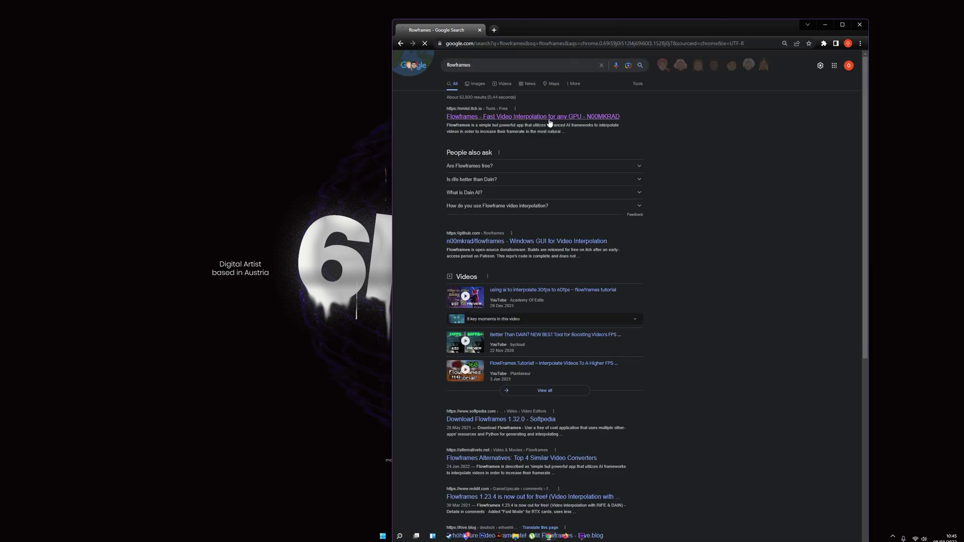
click(549, 120)
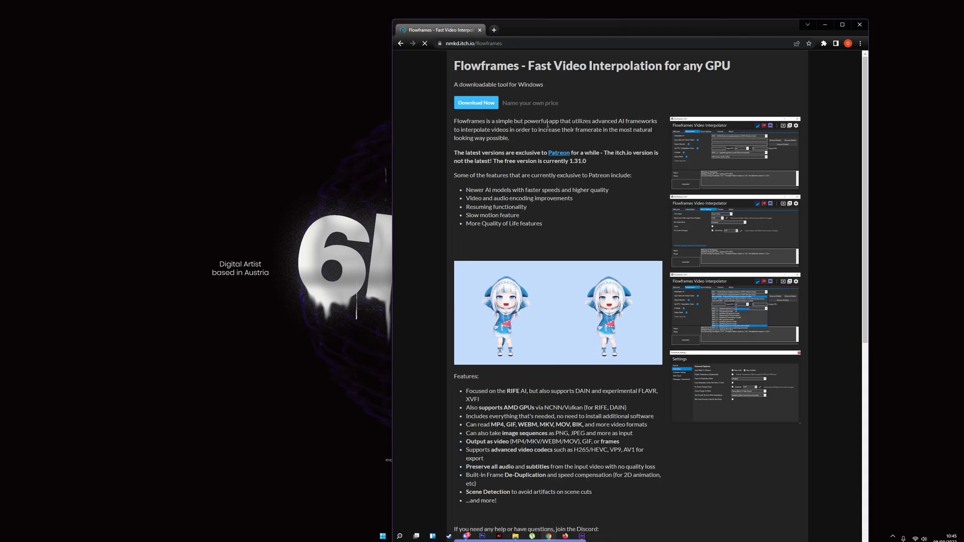
- Skip the optional payment and download the Flowframes 1.32.0 Web Installer
click(485, 106)
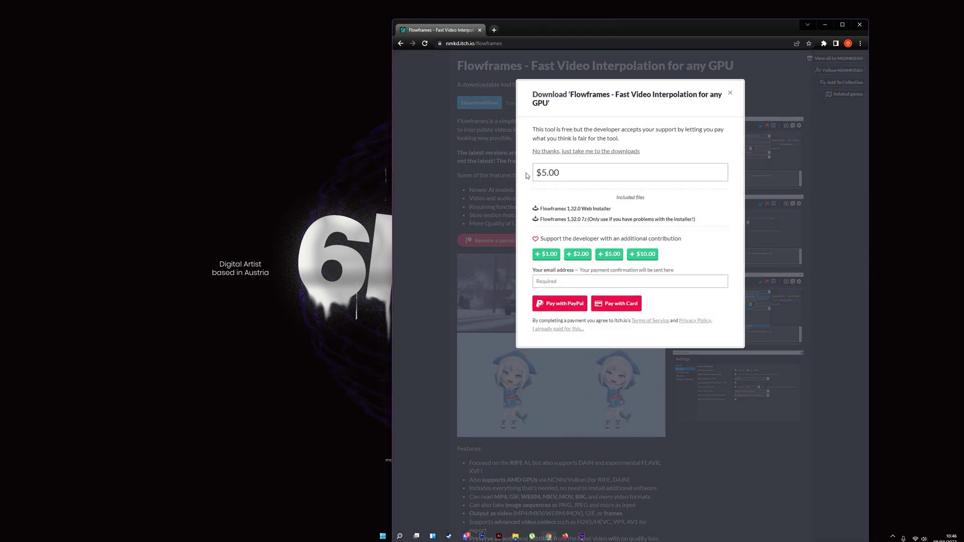
click(554, 152)
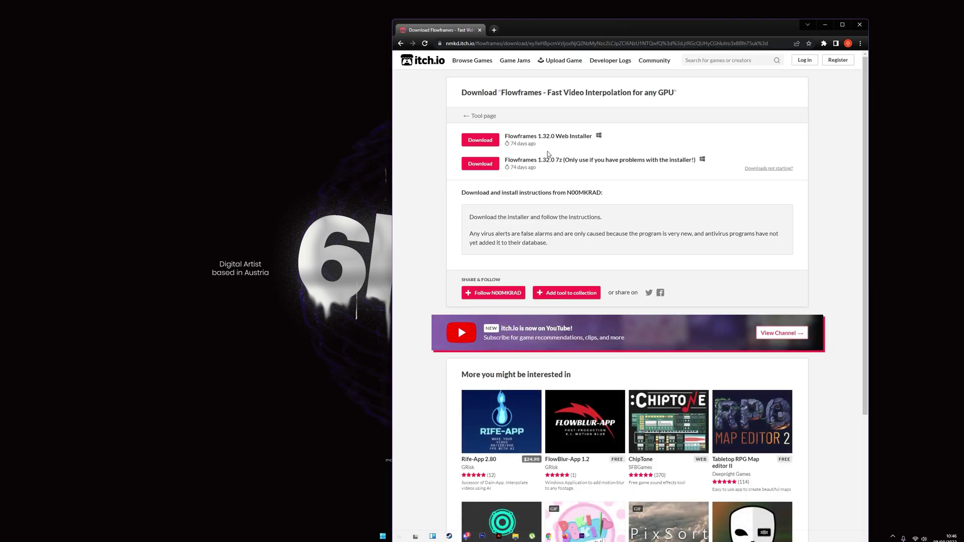
click(480, 141)
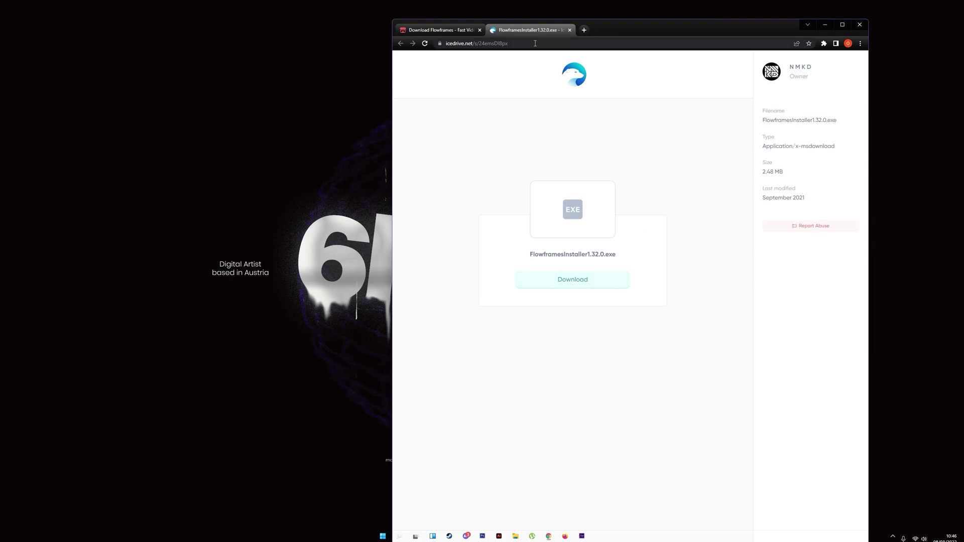
- Close Chrome, bring back the Neuer Ordner folder, and launch FlowframesInstaller1.32.0.exe
click(866, 24)
mouse_move(516, 537)
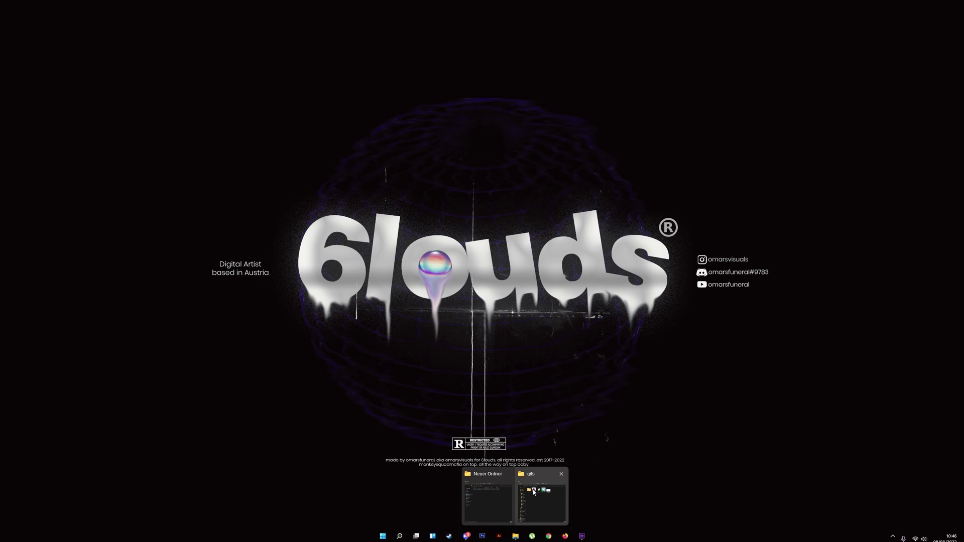
click(488, 498)
drag(646, 116, 528, 82)
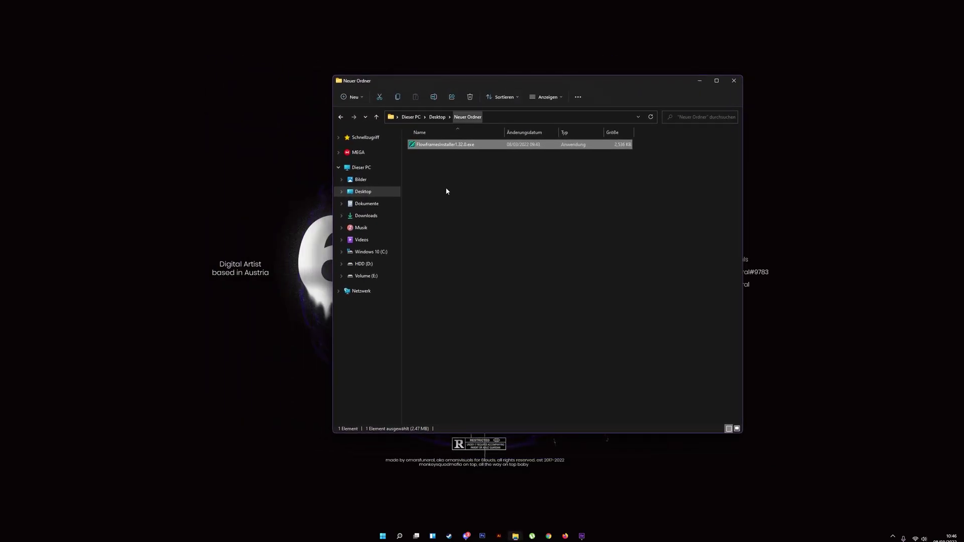
click(446, 191)
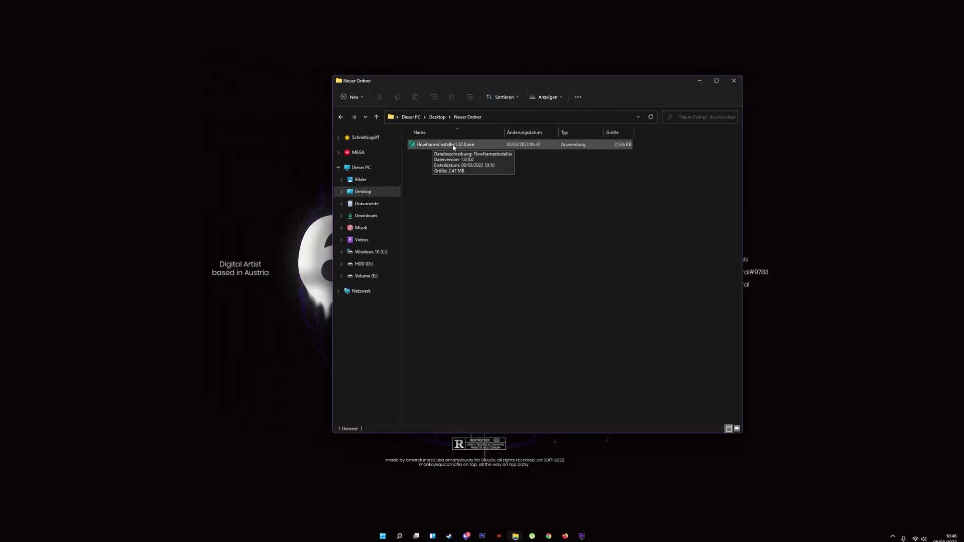
double_click(454, 147)
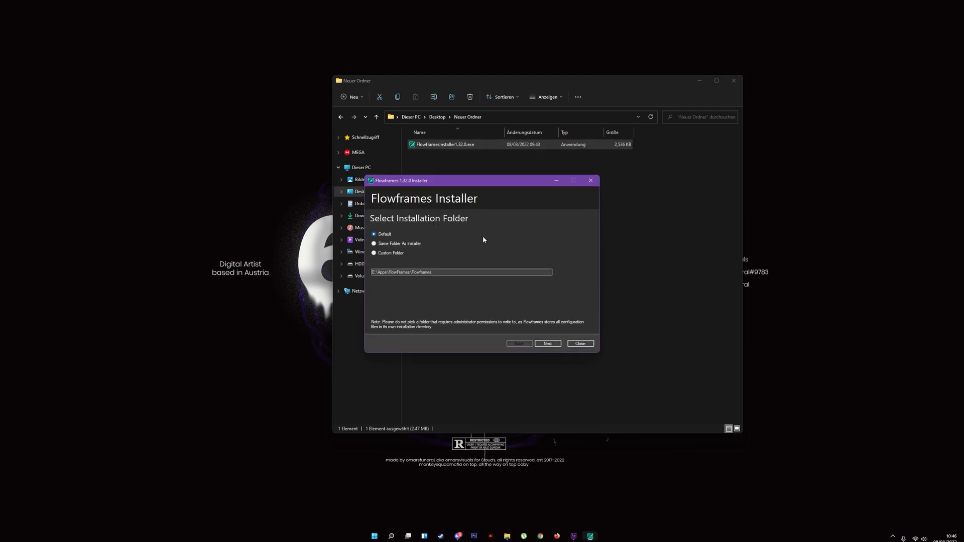
- Accept the default folder, auto-detected GPU, embedded Pytorch and on-demand AI models, then close the installer
click(548, 343)
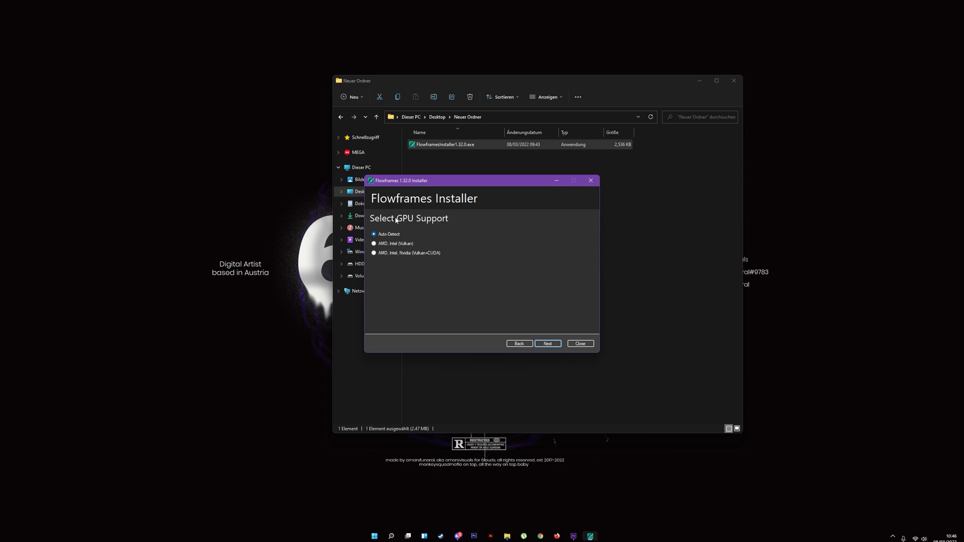
click(548, 343)
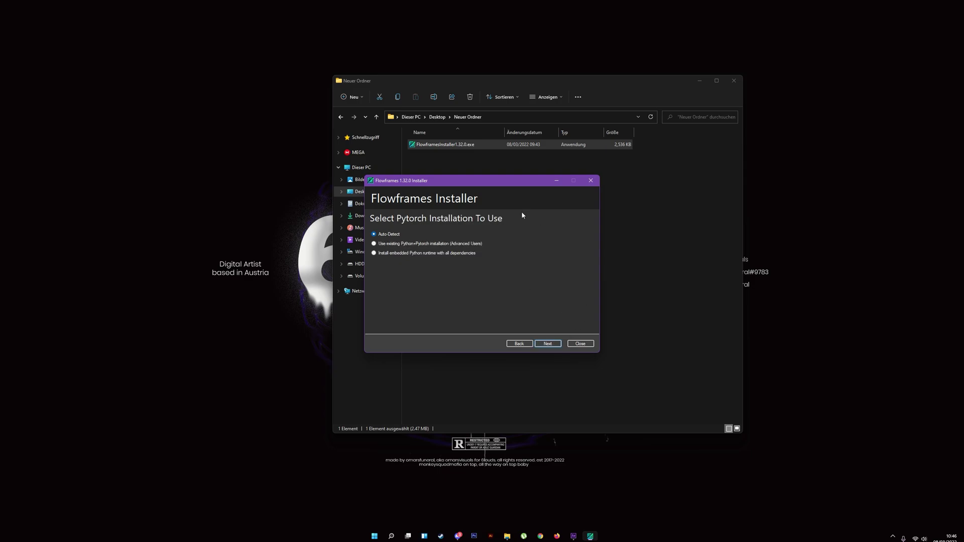
click(549, 344)
click(549, 344)
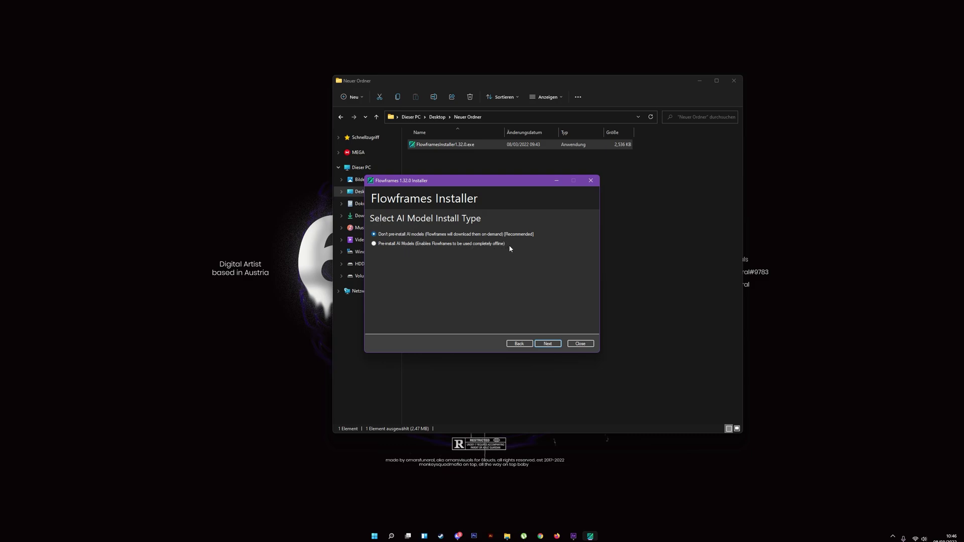
click(548, 344)
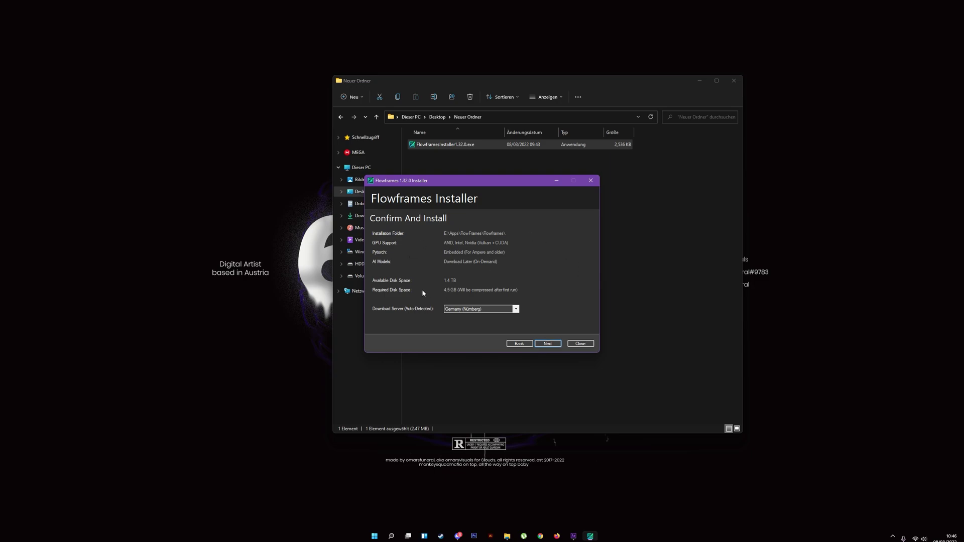
click(581, 344)
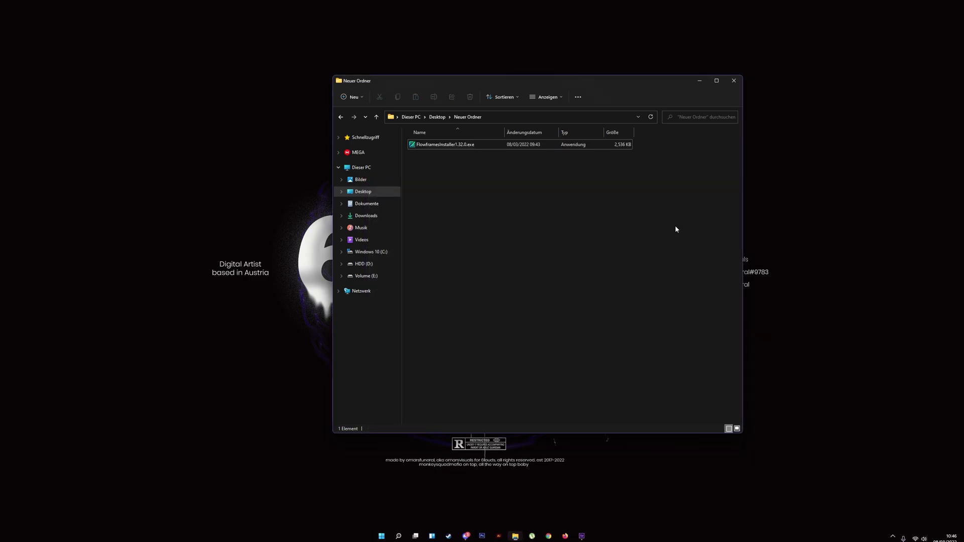
- Minimize Explorer, find 'flowframes' in Windows Search, launch the app and position its window
click(700, 81)
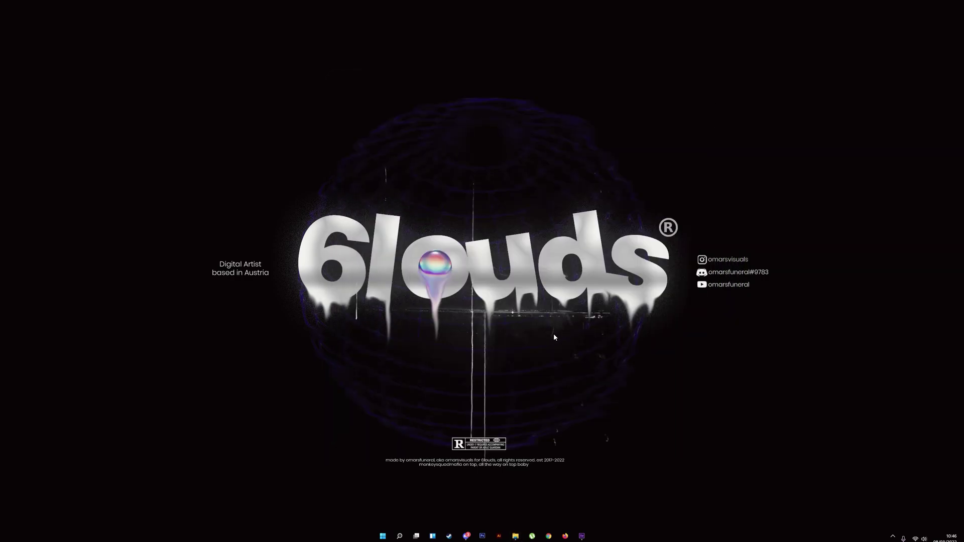
key(super)
text(flofr)
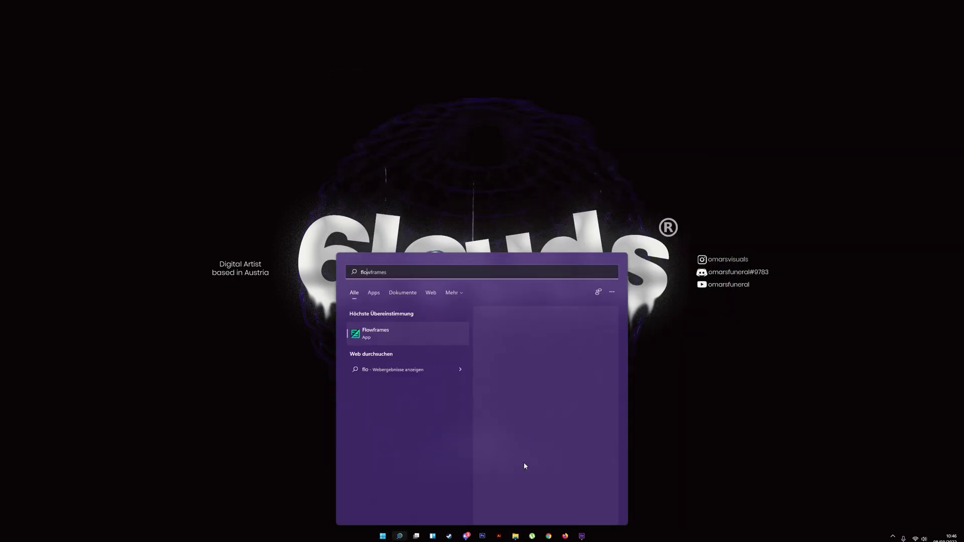
key(BackSpace)
key(BackSpace)
text(w)
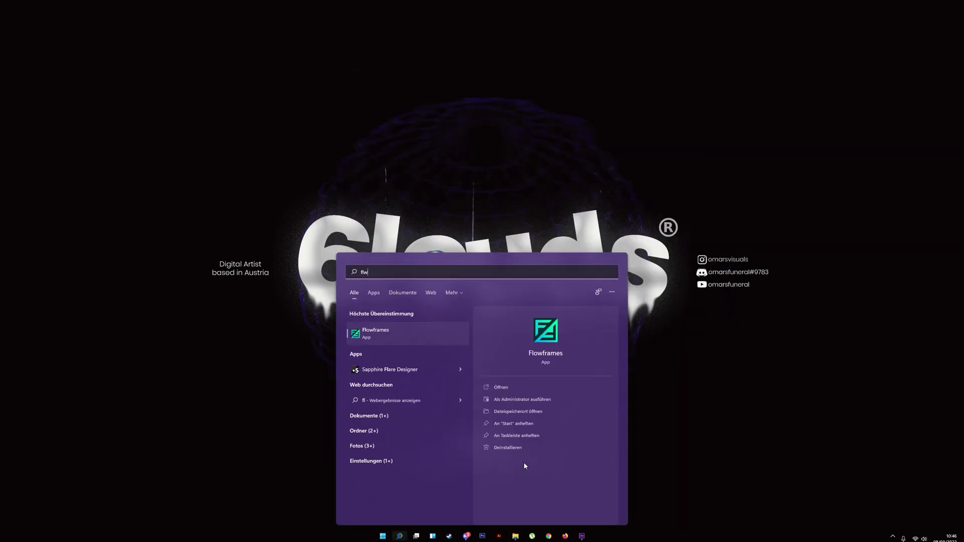
text(frames)
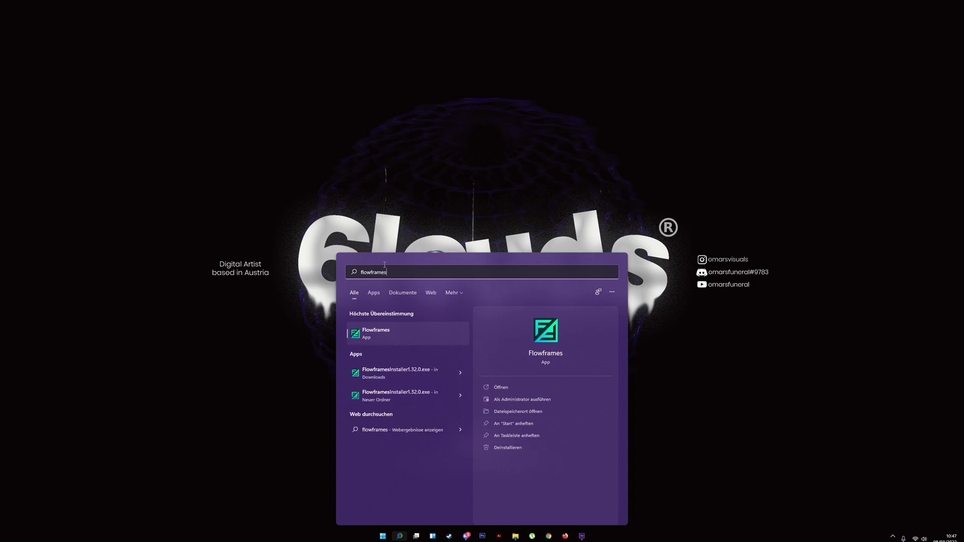
click(381, 334)
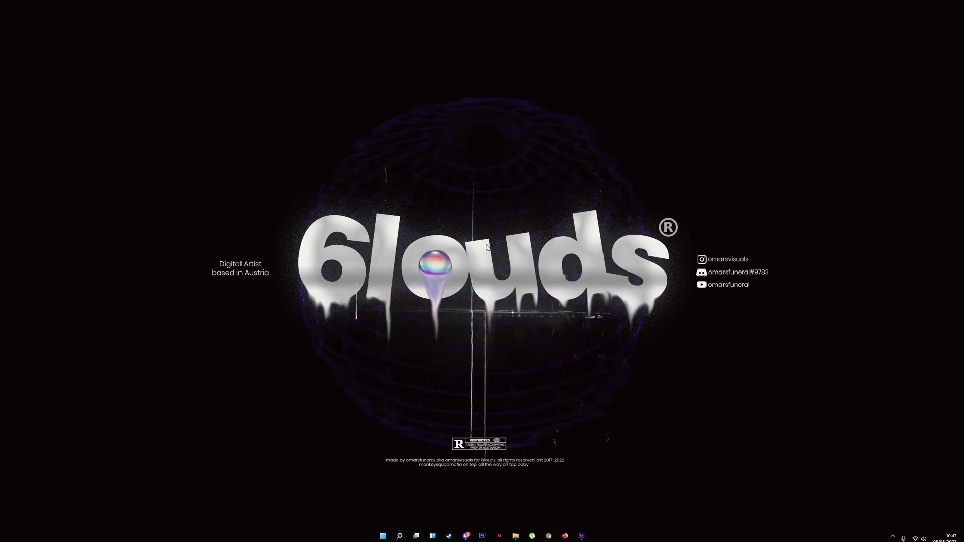
drag(427, 168, 474, 169)
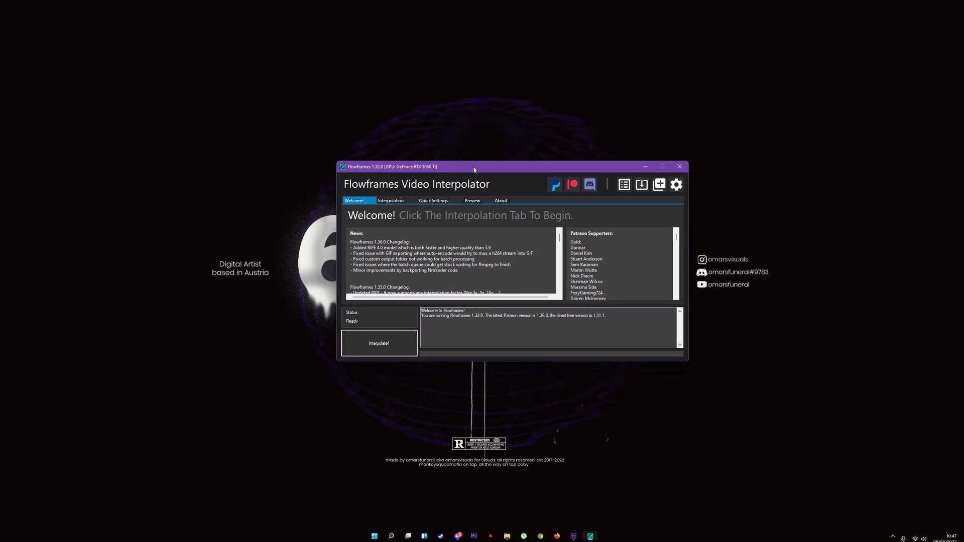
- Browse the Interpolation, Quick Settings, Preview and Welcome tabs, nudging the window right
click(391, 200)
click(433, 201)
click(472, 200)
click(391, 200)
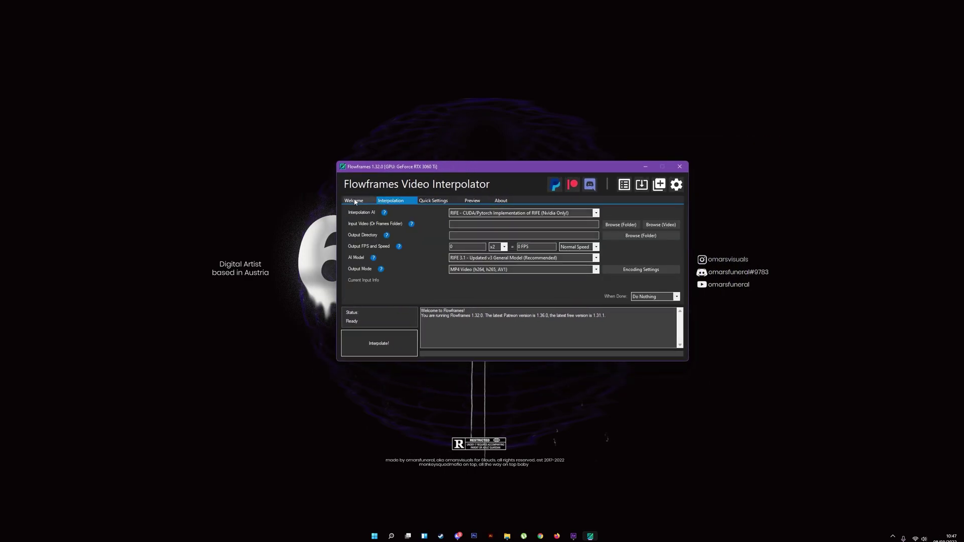
click(355, 202)
drag(452, 167, 478, 167)
click(417, 200)
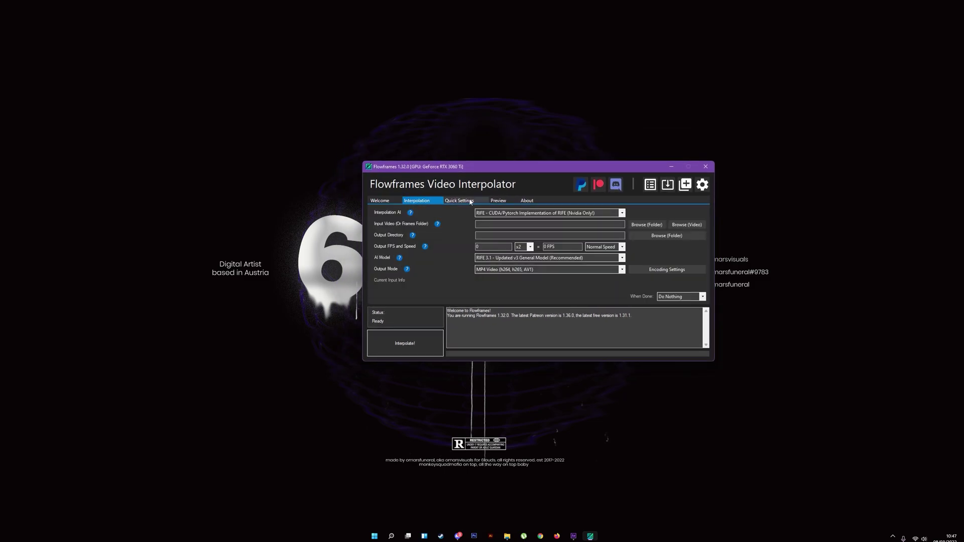
- Recheck Quick Settings and Preview, finishing on the Interpolation tab
click(470, 202)
click(498, 201)
click(459, 200)
click(417, 200)
click(387, 201)
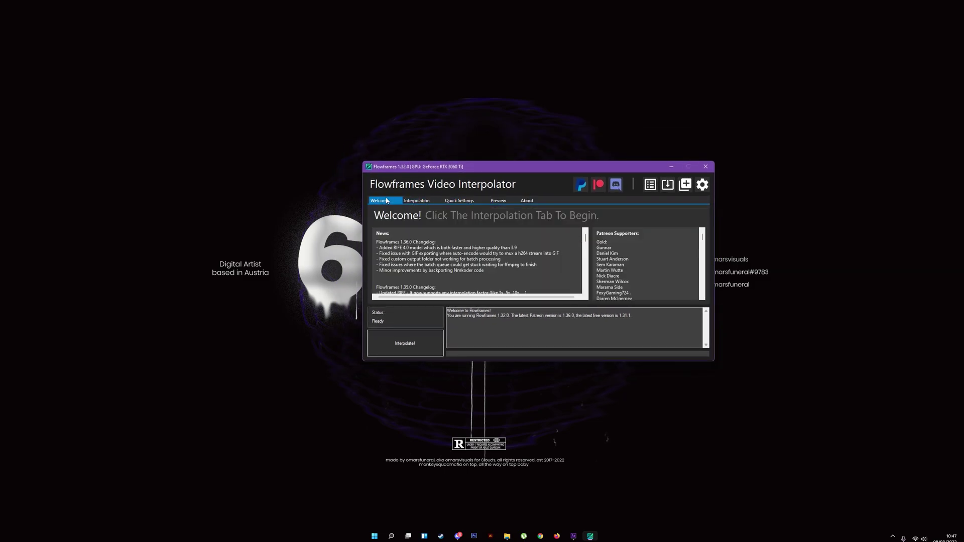
click(417, 200)
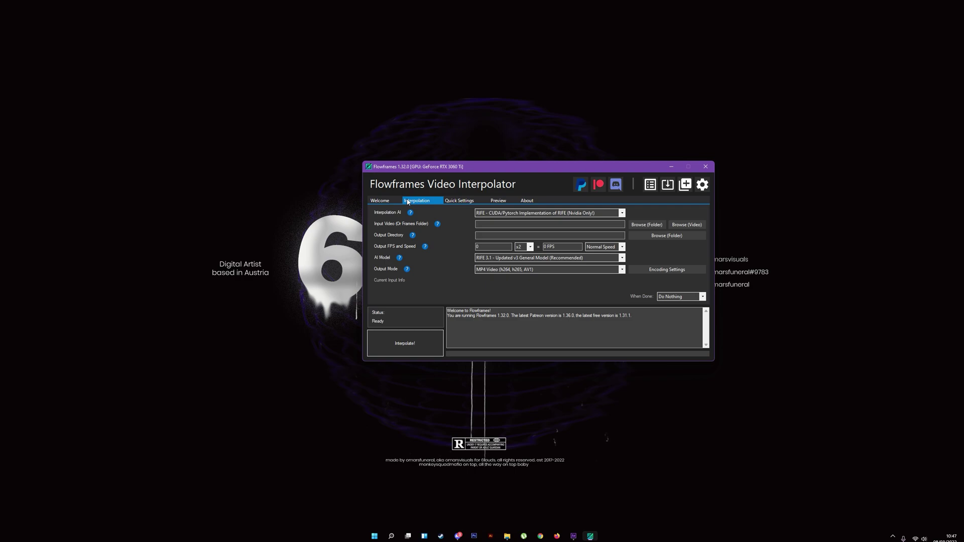
click(503, 202)
click(417, 200)
- Select the E:\Editing#2\gifs folder through Browse (Folder)
click(650, 226)
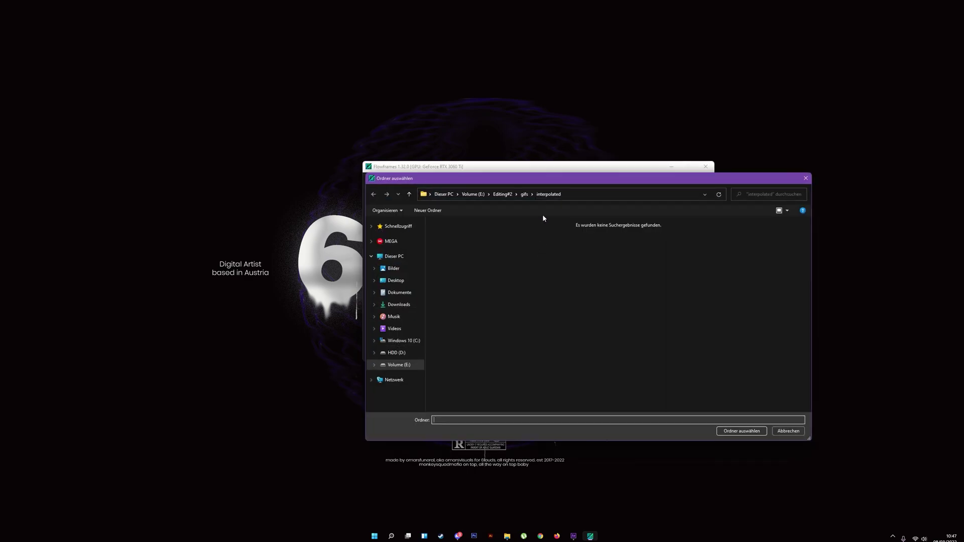
click(525, 194)
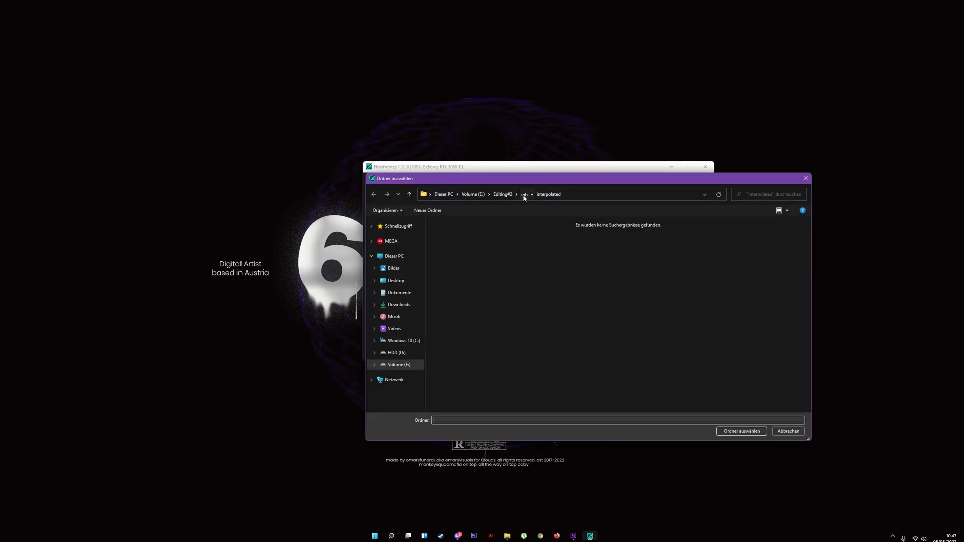
click(730, 435)
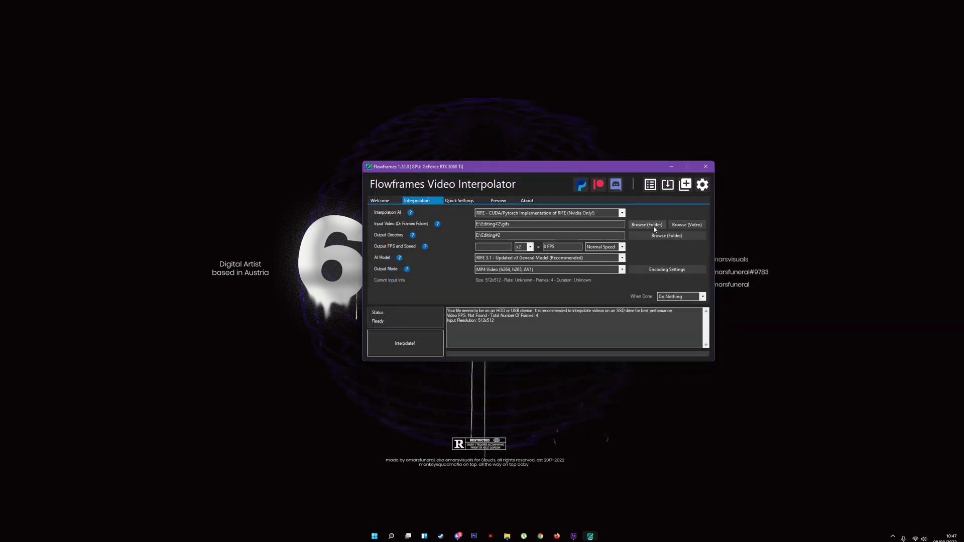
- Load sketchnotes-walk-cycle-1.gif as the input file
click(686, 225)
drag(590, 179, 394, 210)
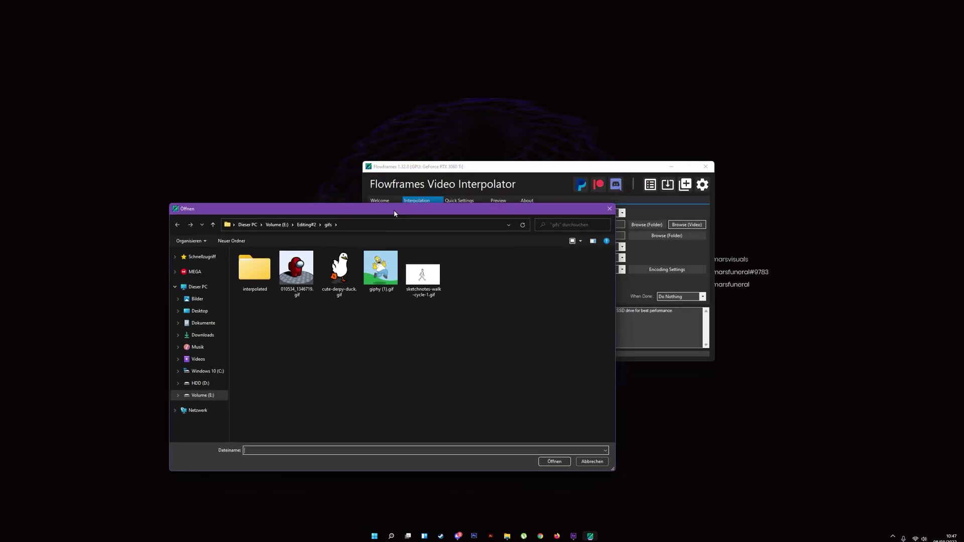
click(422, 285)
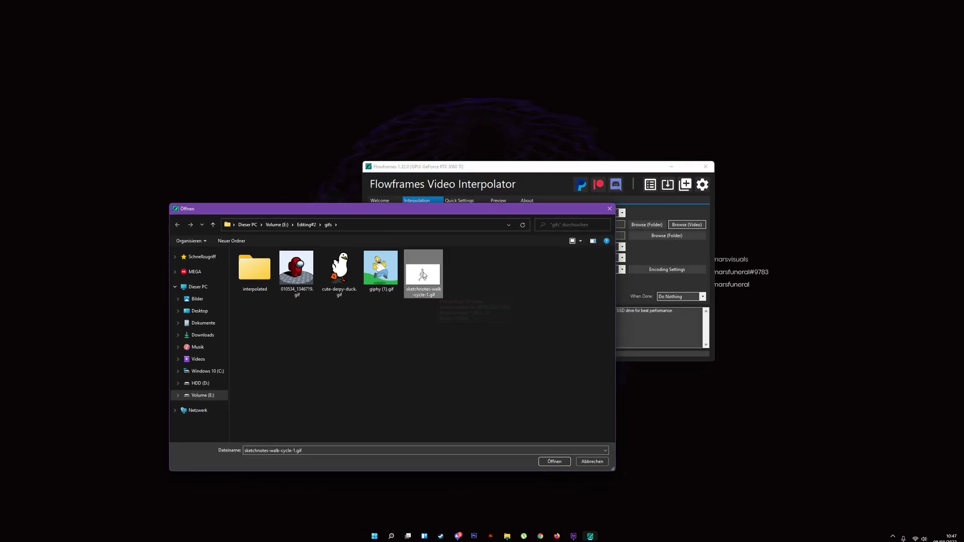
double_click(423, 275)
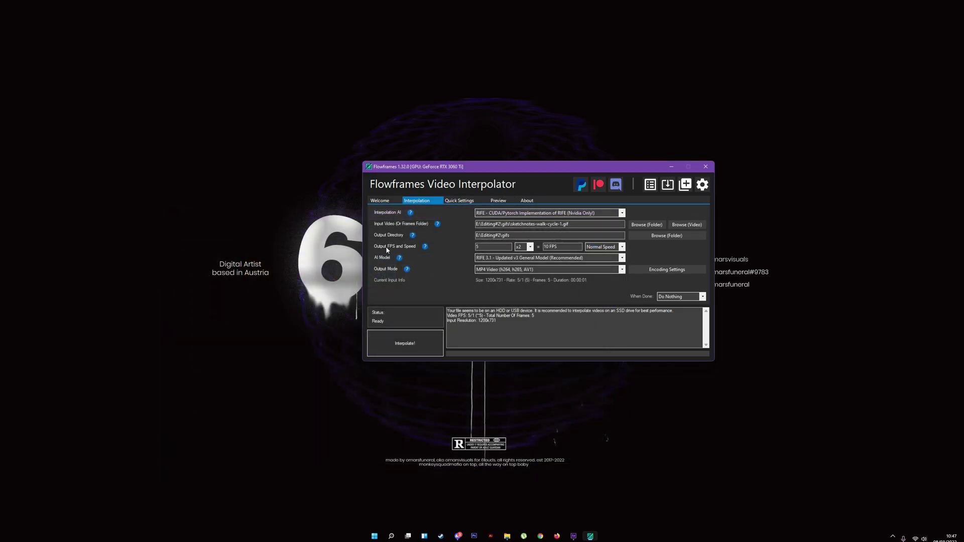
- Keep x2 interpolation from 5 to 10 FPS at Normal Speed and set output to Animated GIF
double_click(496, 249)
drag(577, 246, 543, 250)
click(531, 247)
click(519, 254)
click(606, 247)
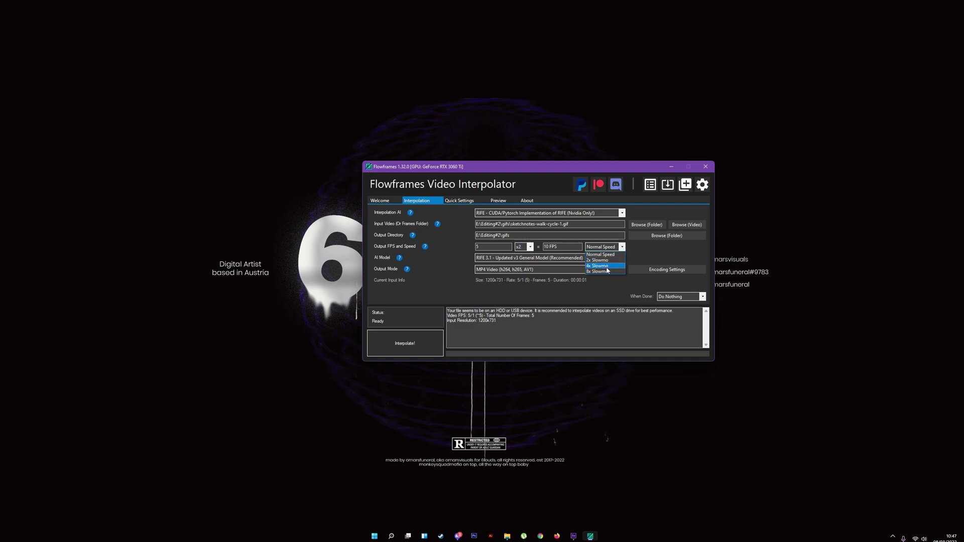
click(671, 257)
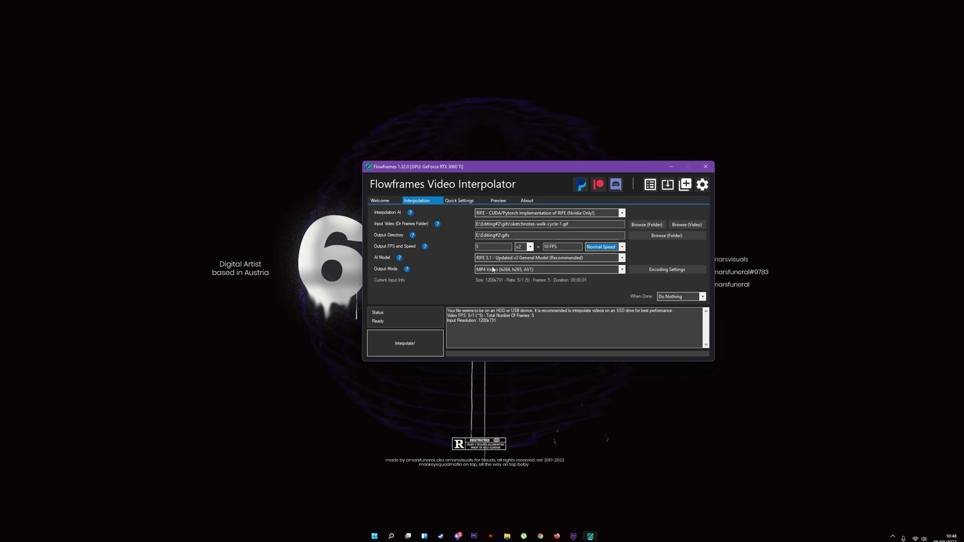
click(500, 270)
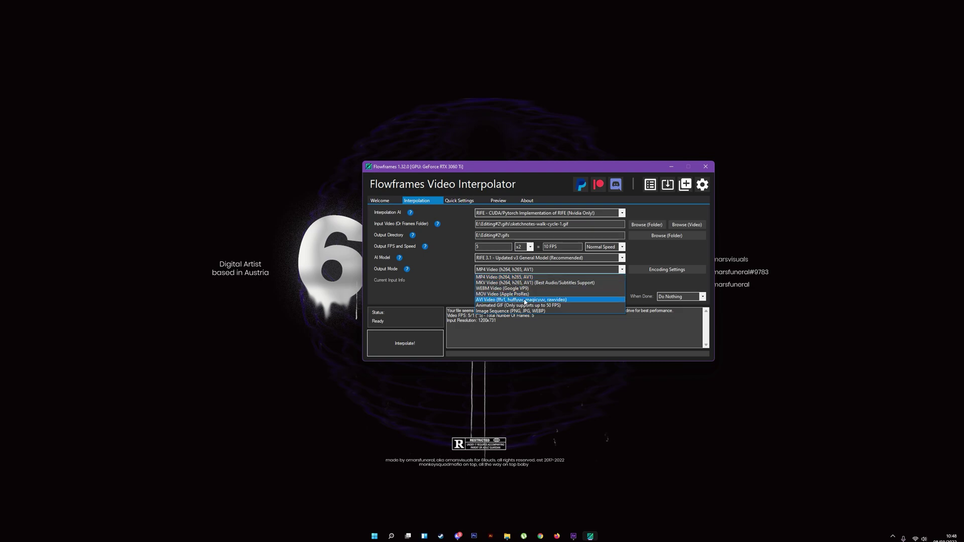
click(497, 306)
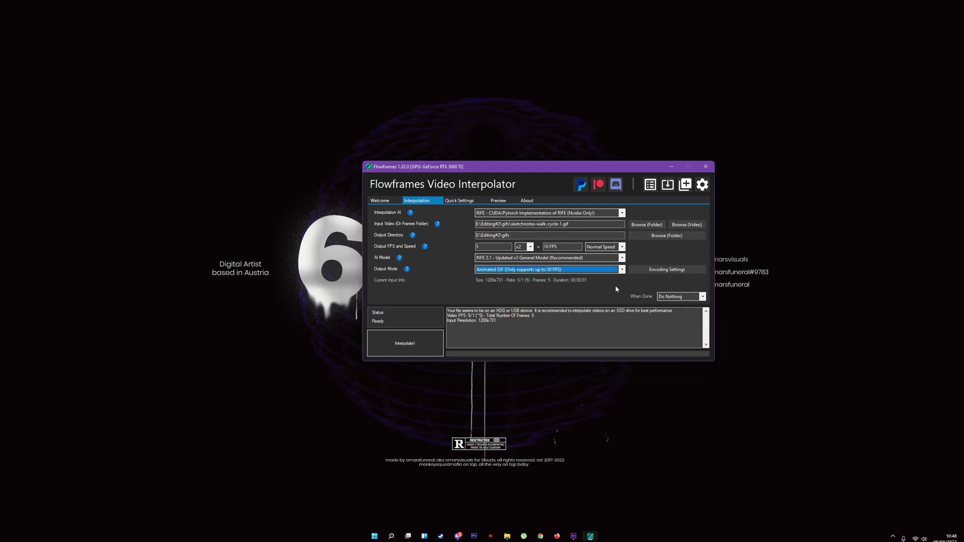
- Start interpolating the walk-cycle GIF, then stop the run and confirm the cancellation
click(459, 201)
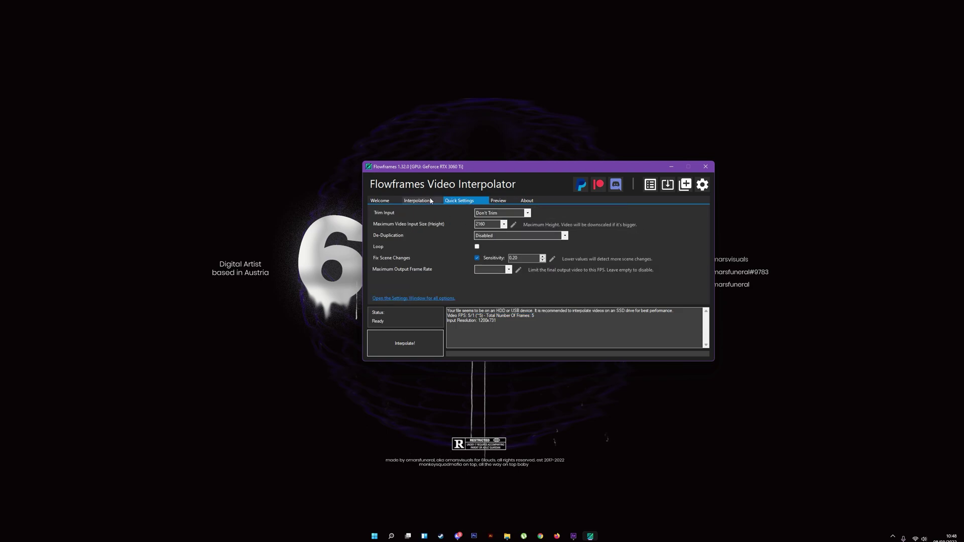
click(498, 201)
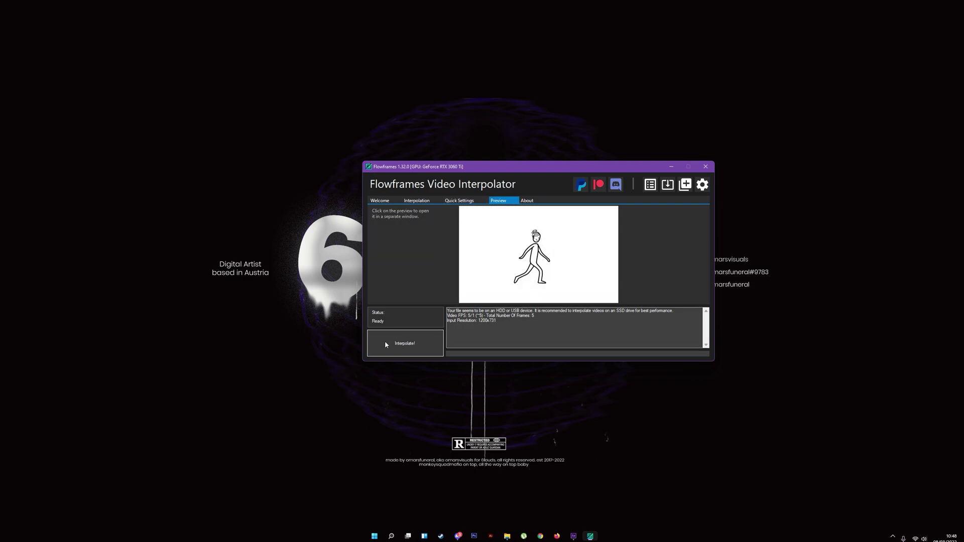
click(416, 345)
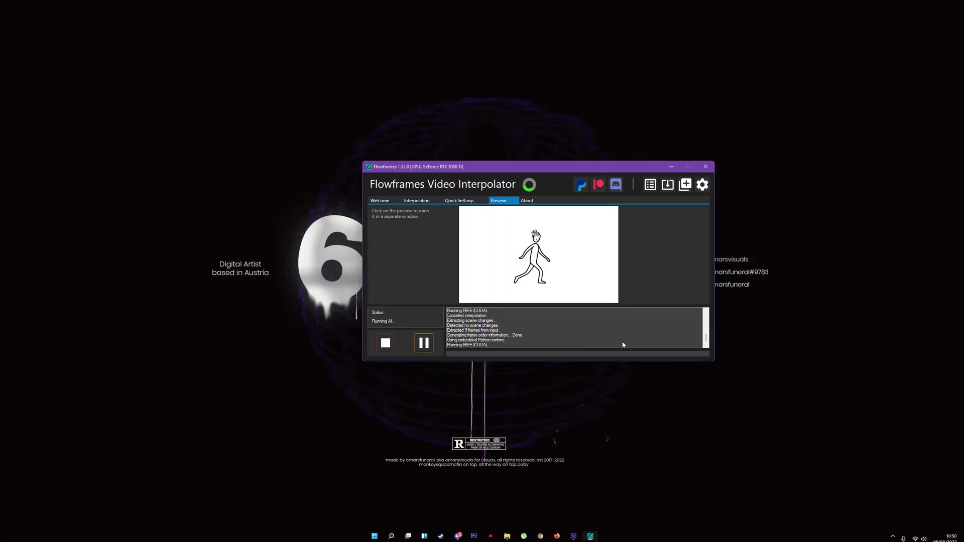
click(388, 343)
click(490, 291)
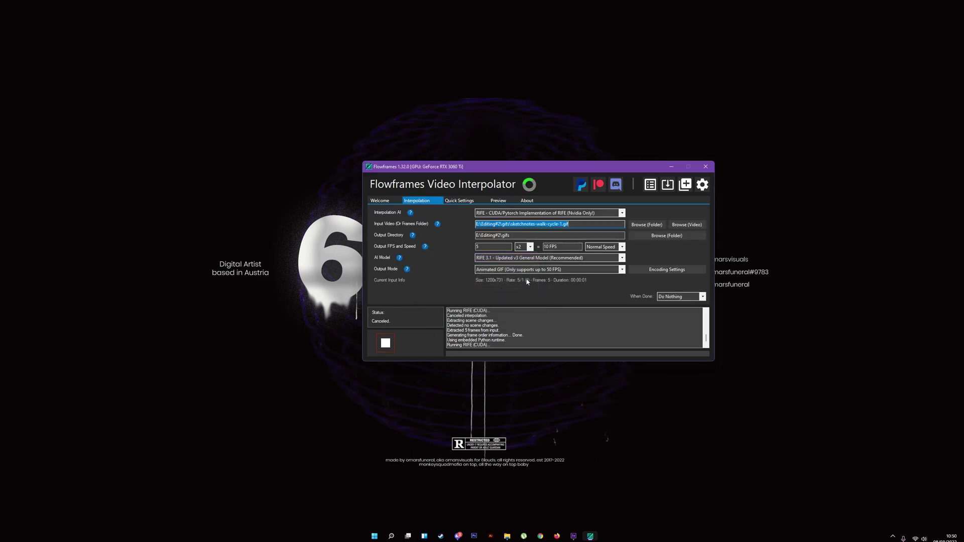
click(673, 166)
mouse_move(508, 537)
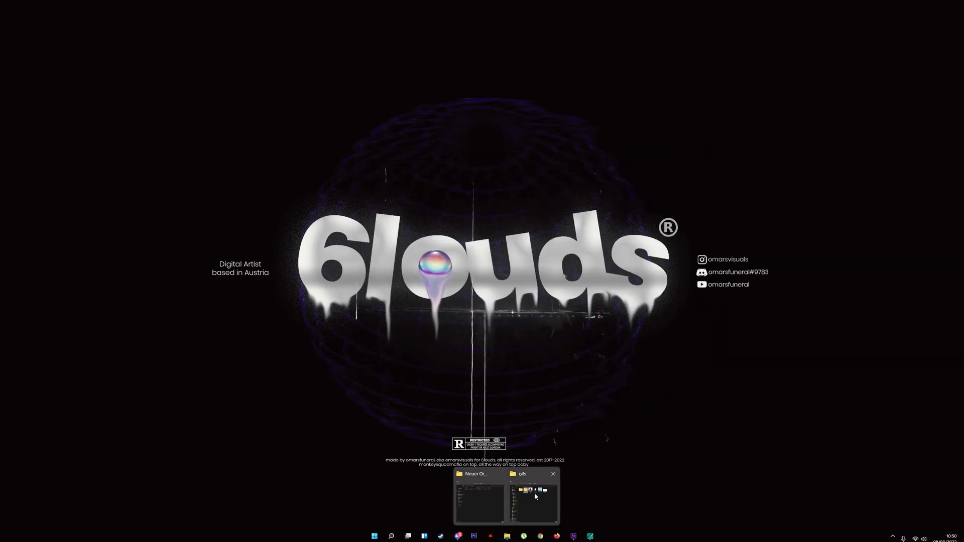
click(480, 497)
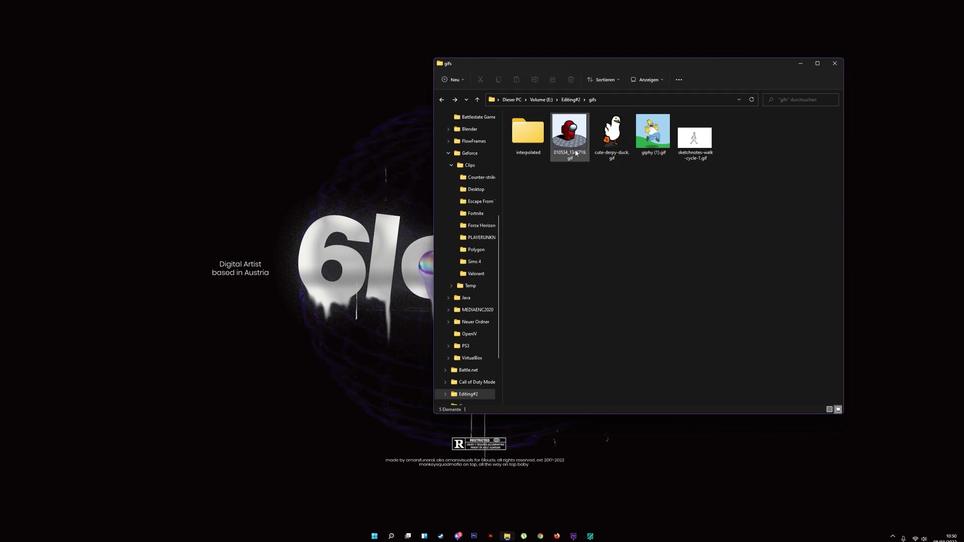
key(Return)
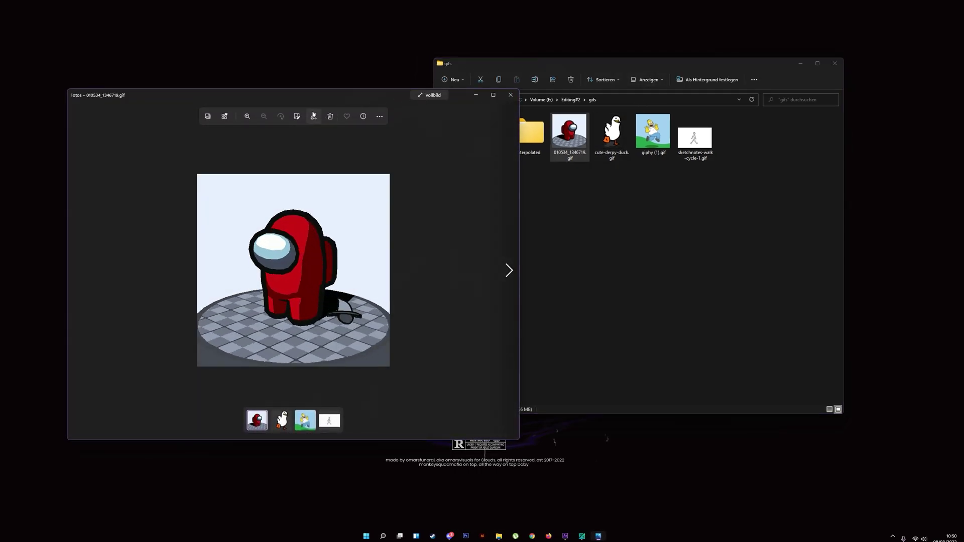
drag(296, 92, 727, 78)
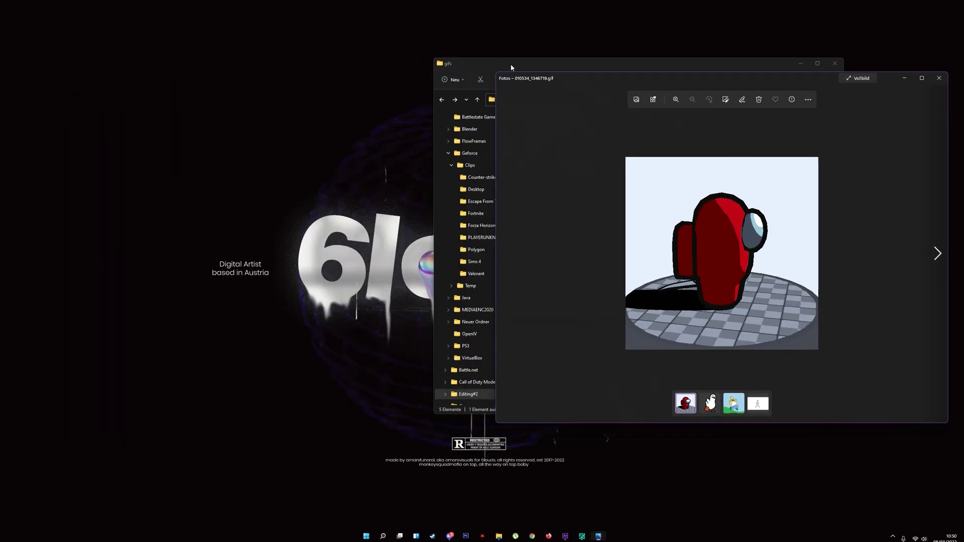
drag(525, 64, 173, 81)
double_click(176, 151)
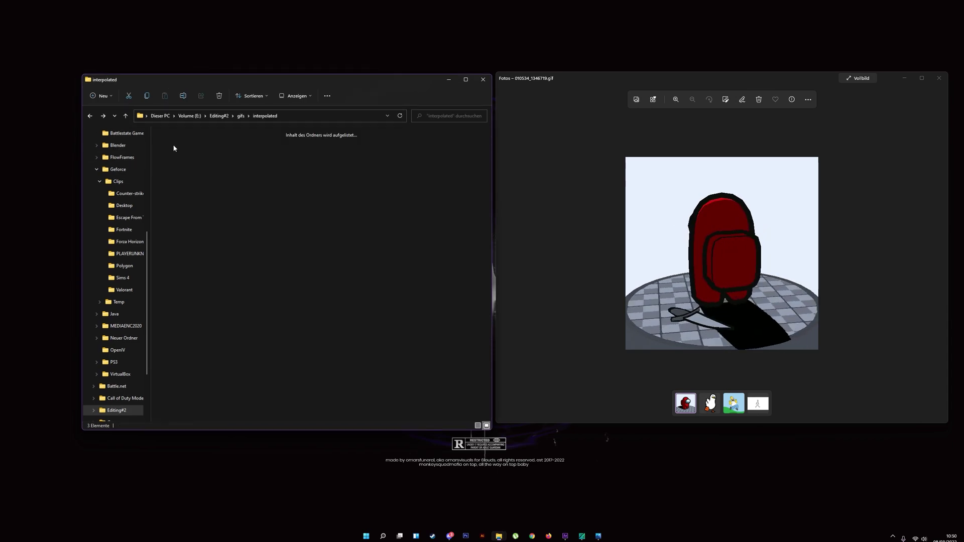
double_click(191, 152)
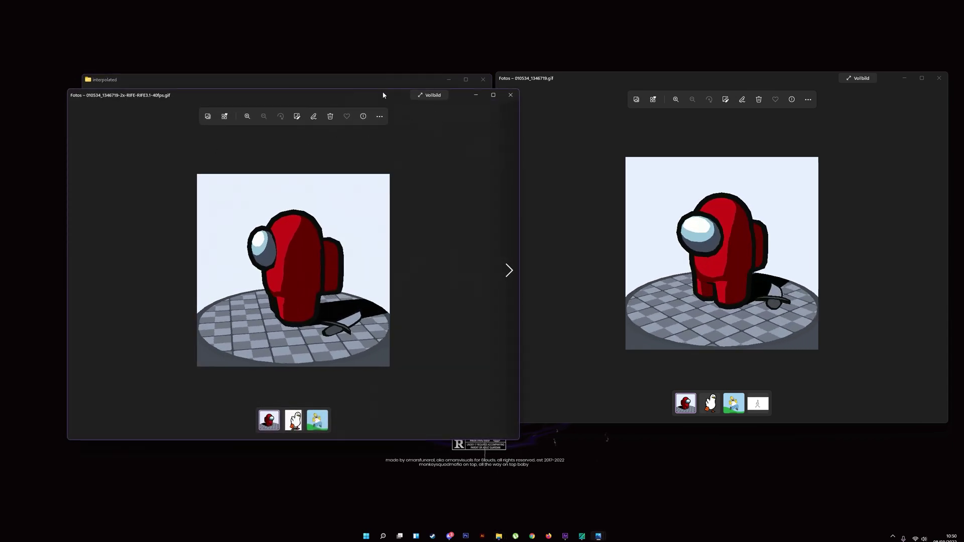
drag(385, 95, 477, 92)
drag(609, 176, 387, 176)
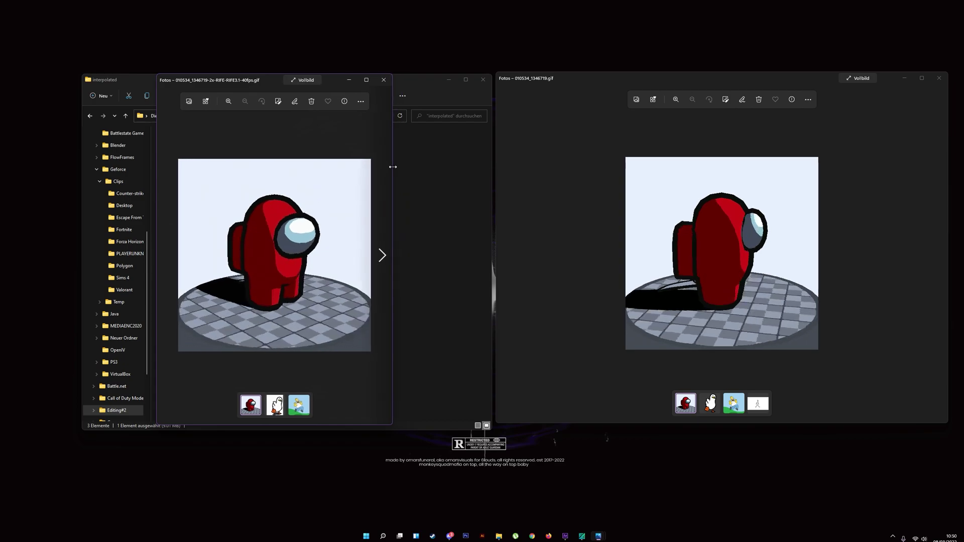
drag(334, 82, 472, 79)
click(936, 253)
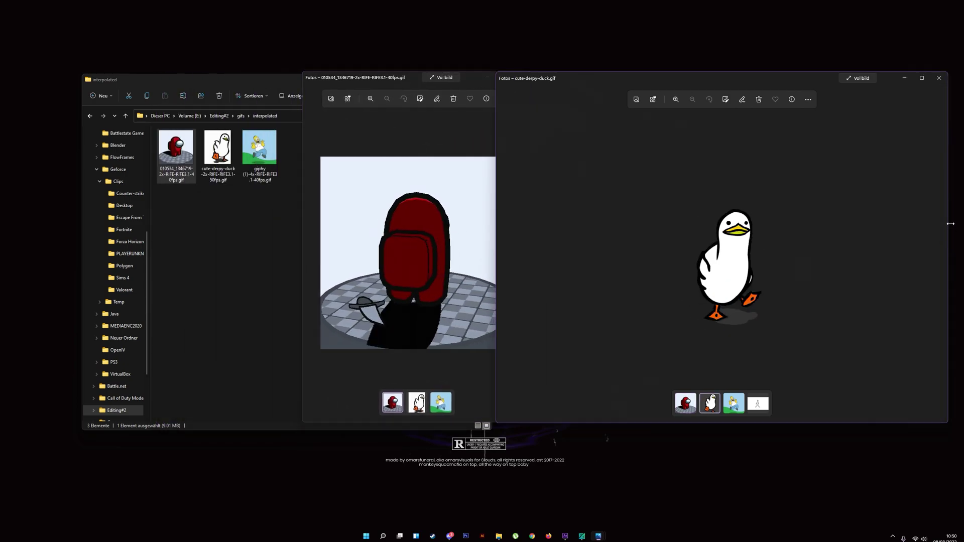
drag(948, 251, 684, 251)
click(555, 402)
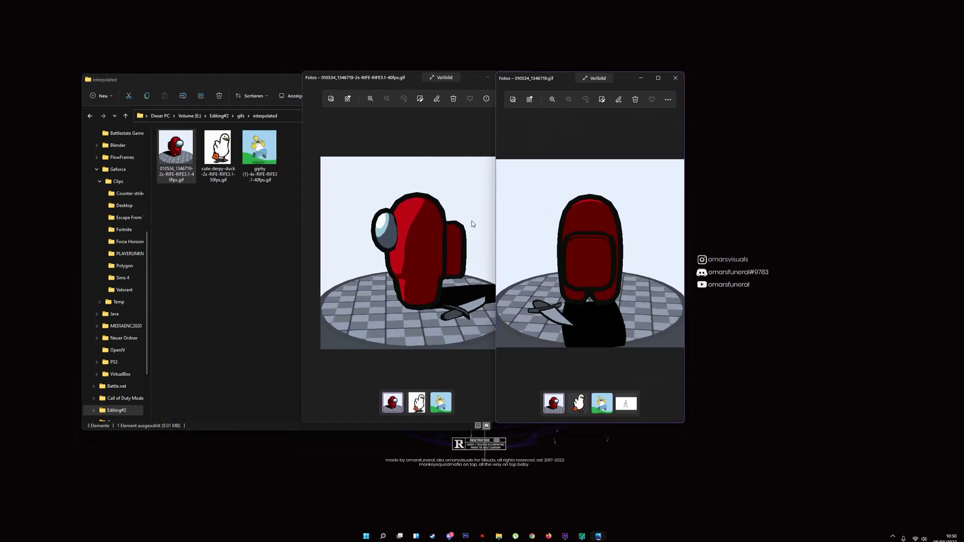